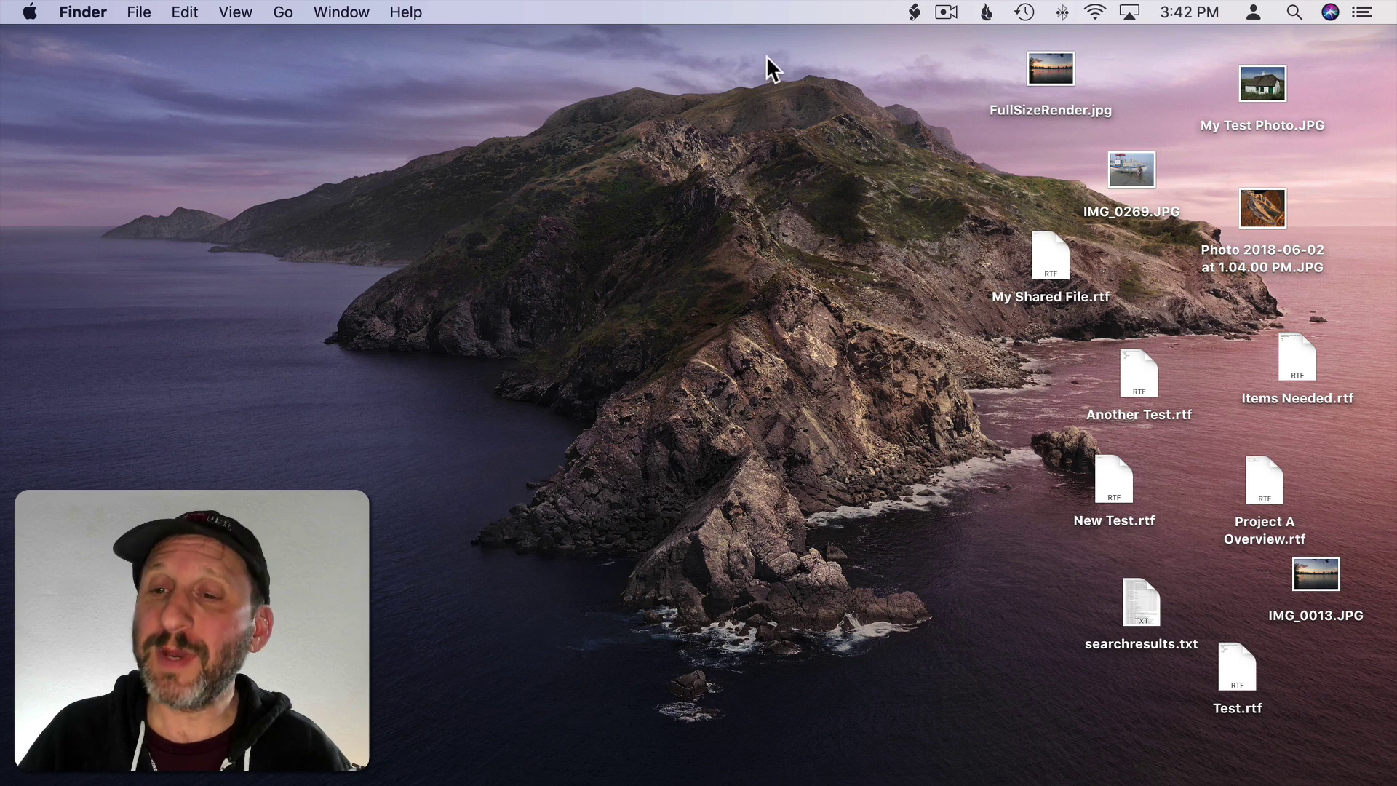
- Turn on Use Stacks so the desktop files form Documents and Images stacks grouped by Kind
drag(812, 51, 1335, 749)
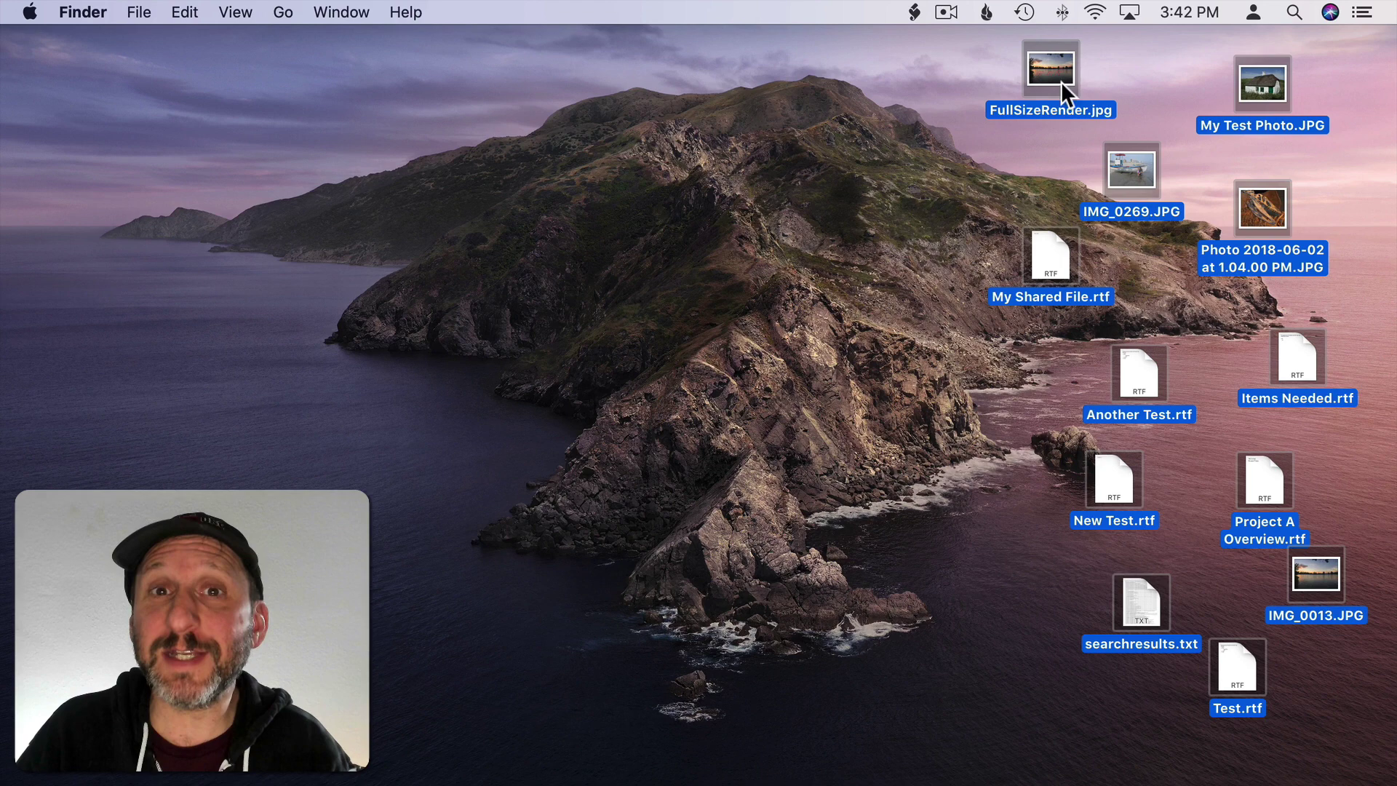
click(356, 80)
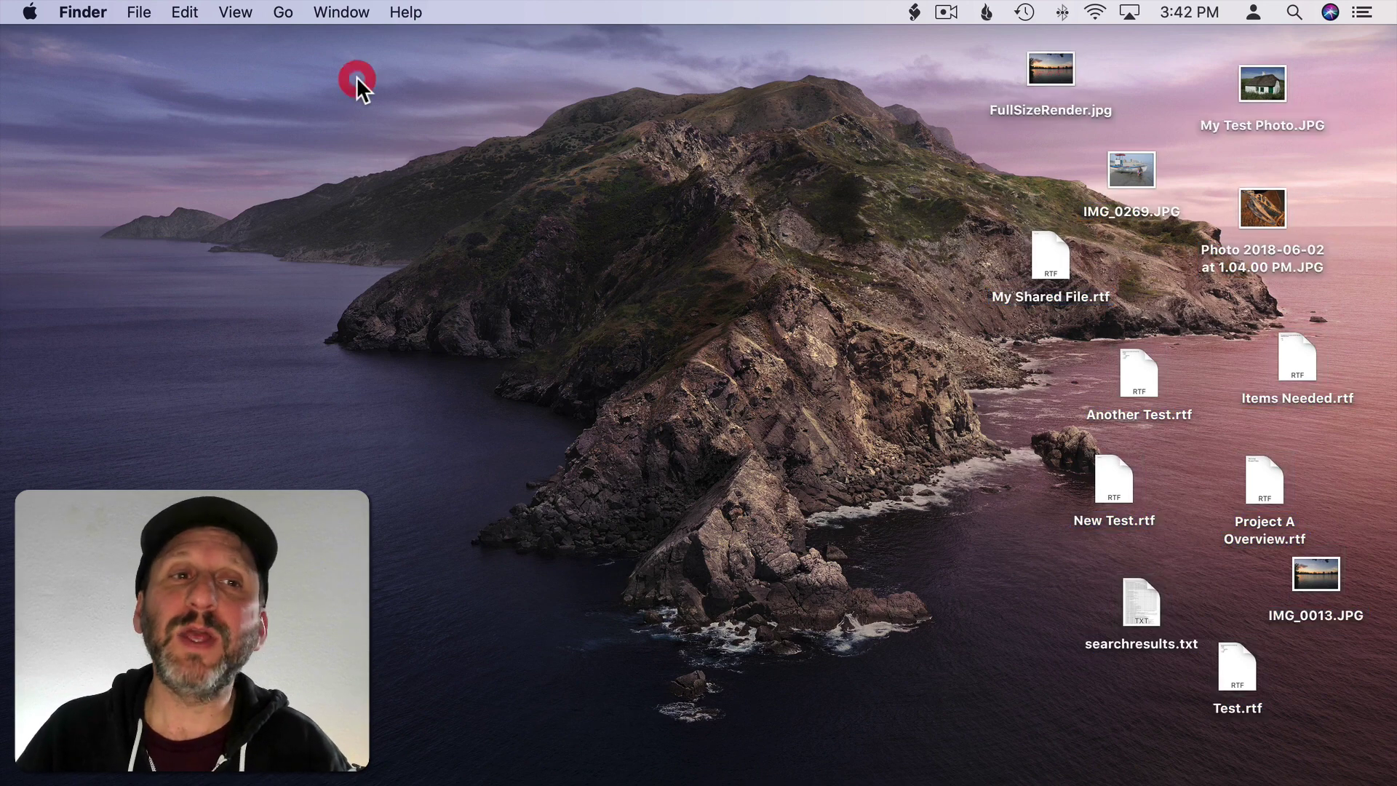
click(253, 13)
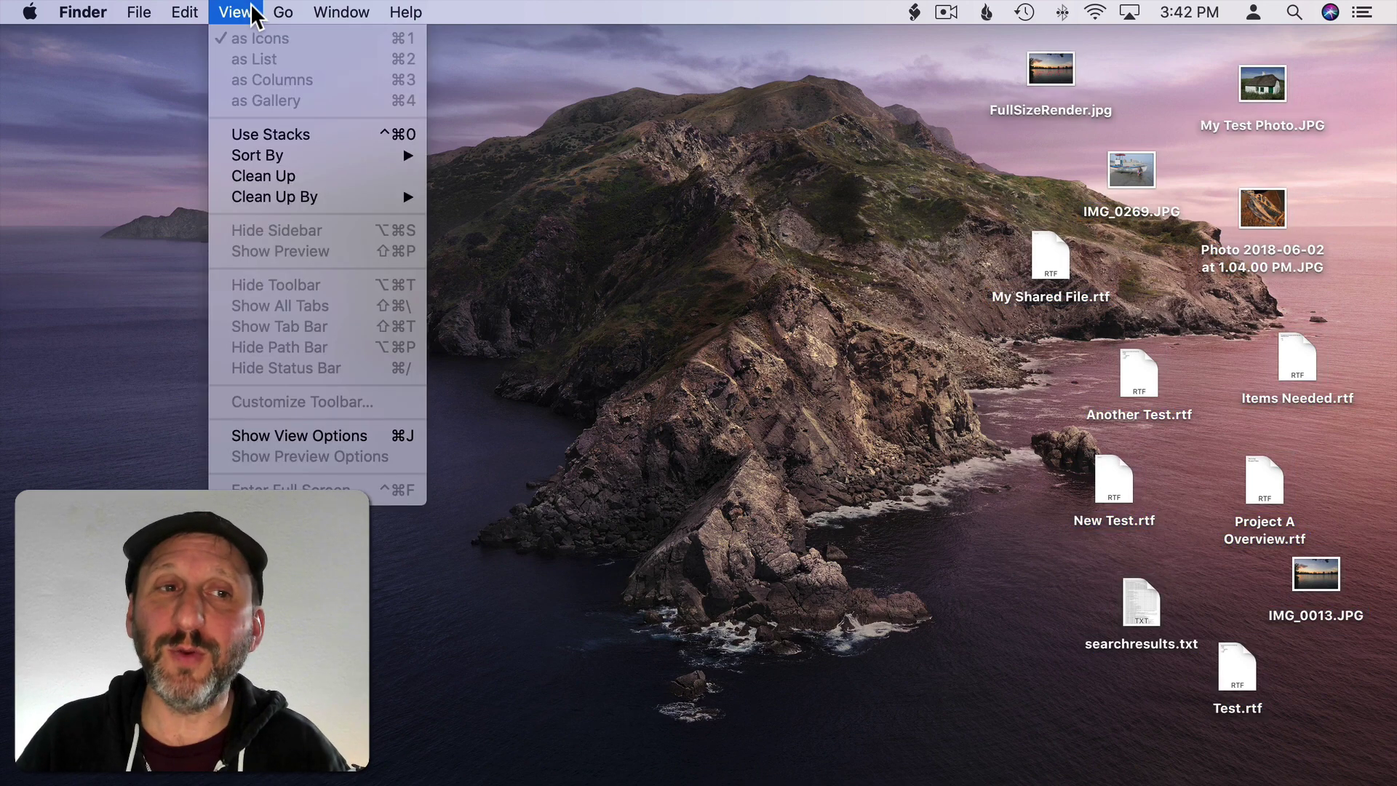
click(279, 138)
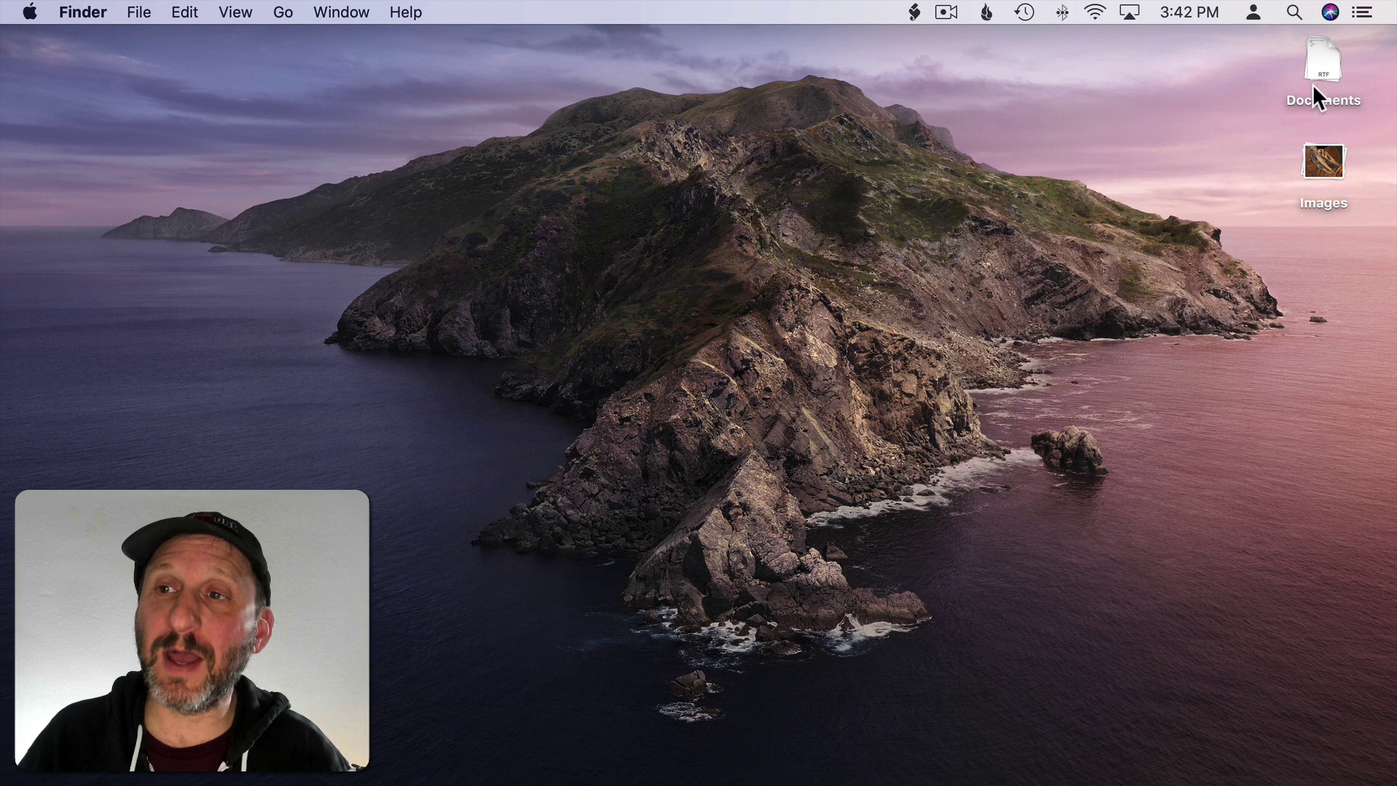
click(233, 12)
mouse_move(263, 156)
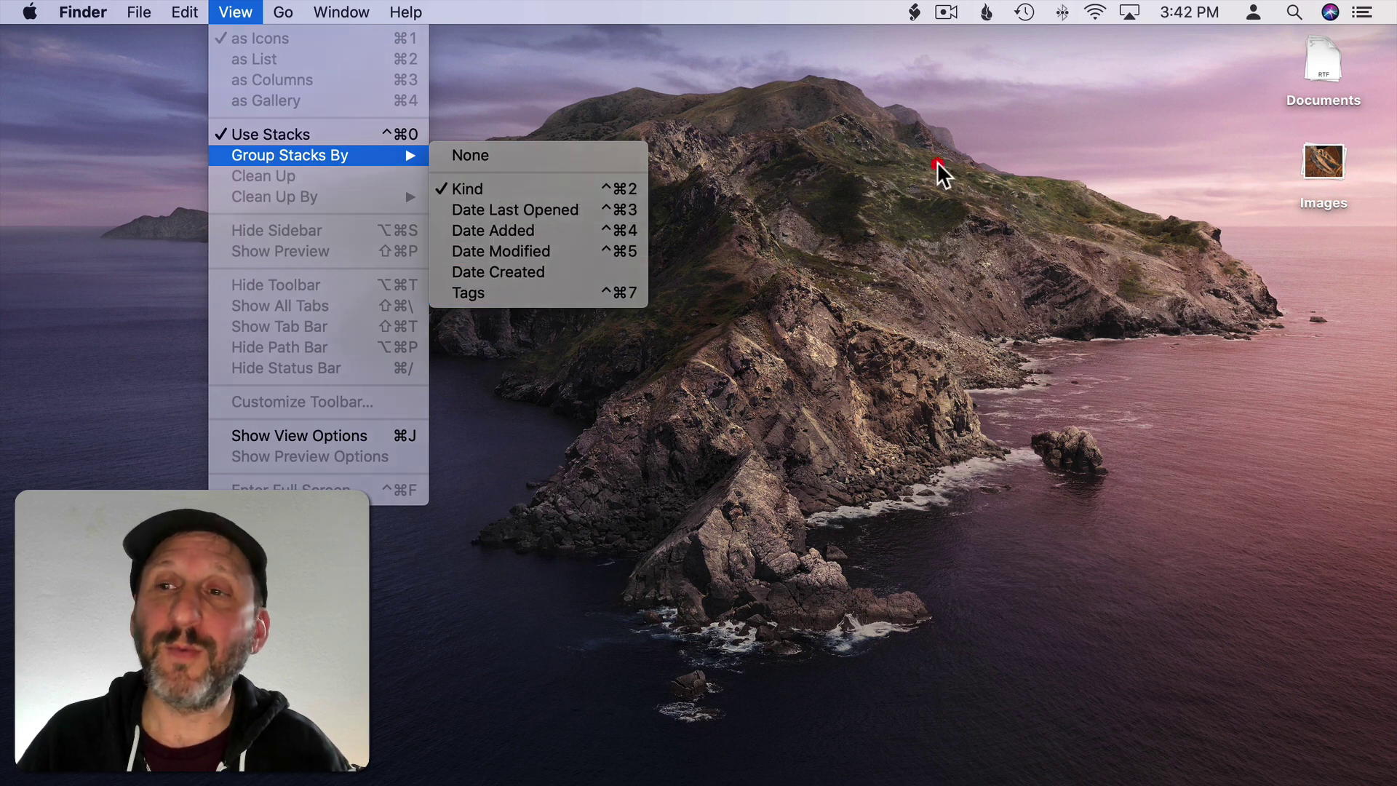
click(968, 153)
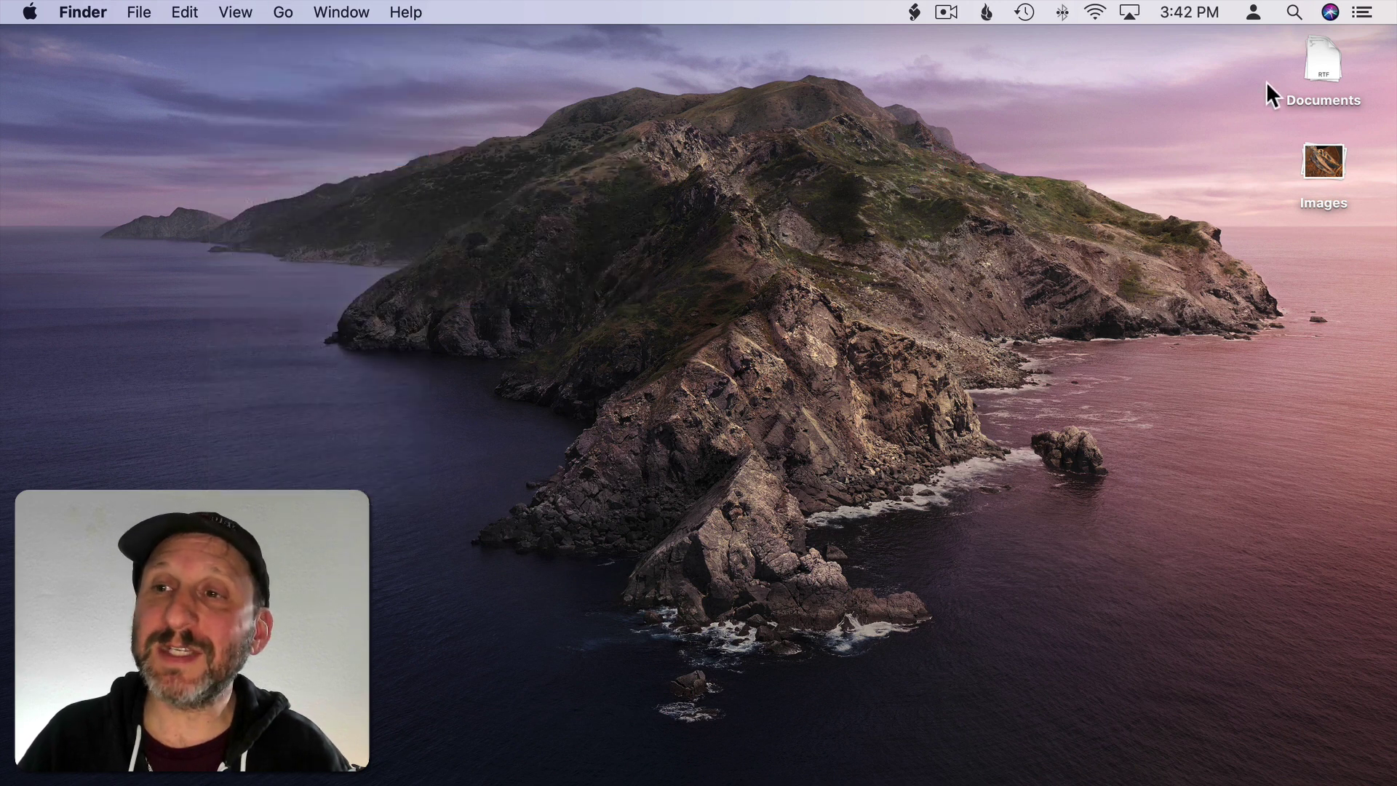
click(1313, 63)
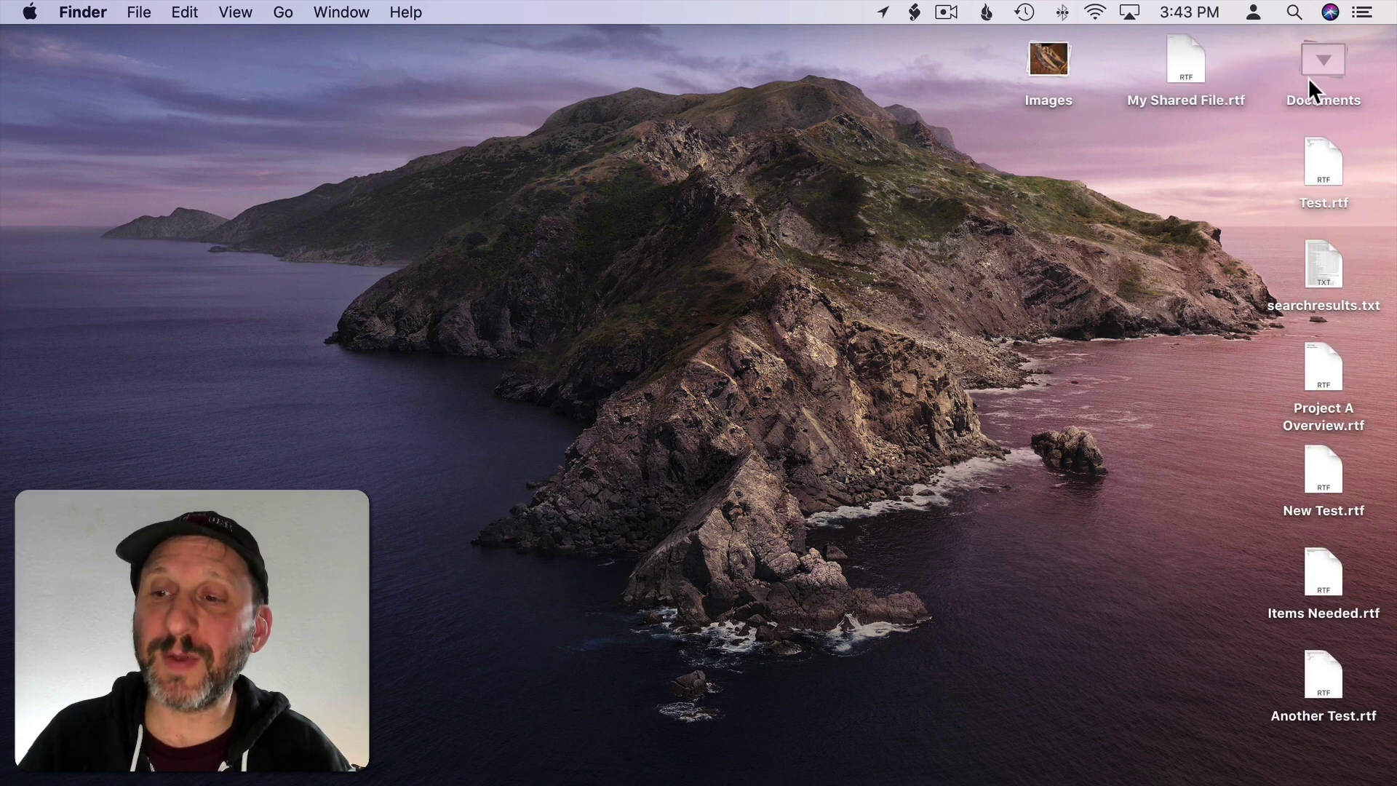
click(1310, 63)
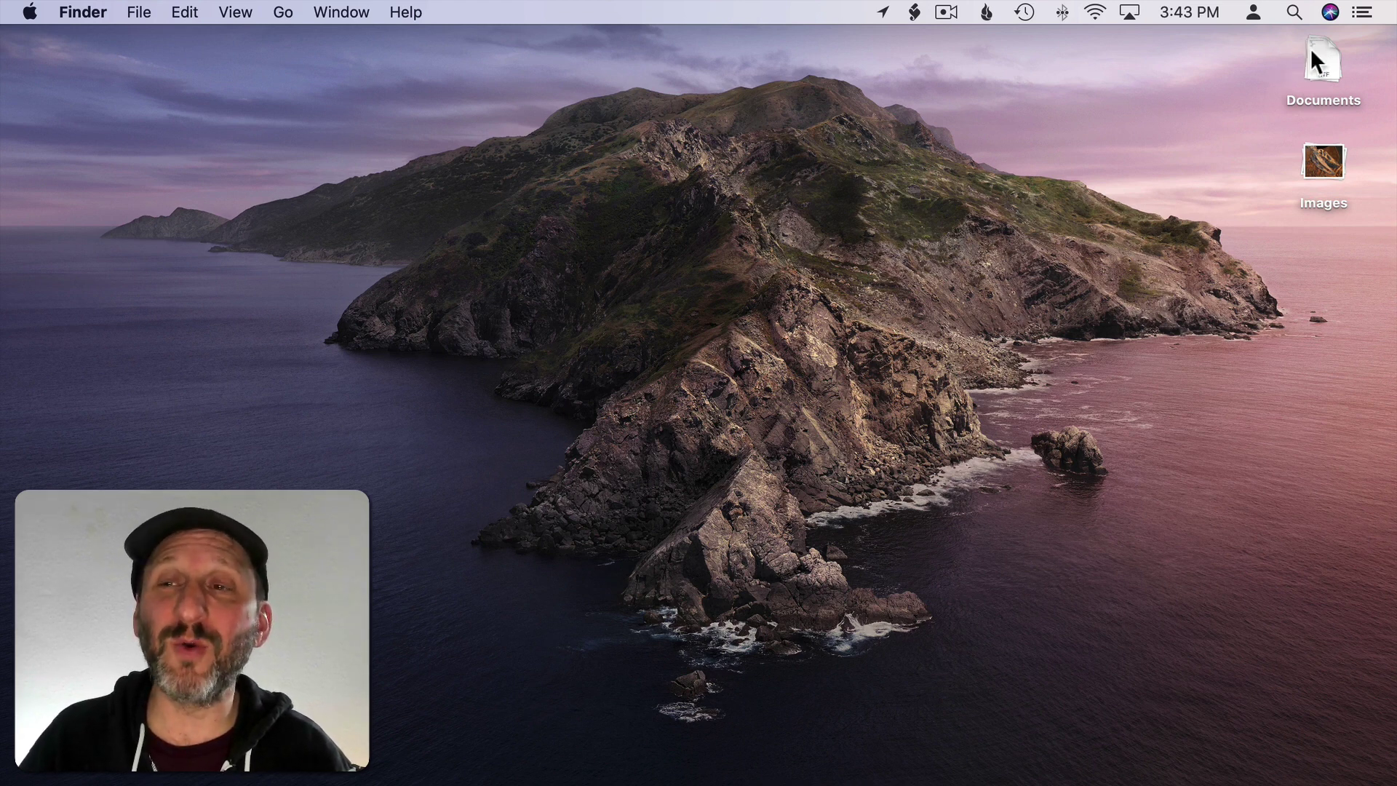
click(1332, 59)
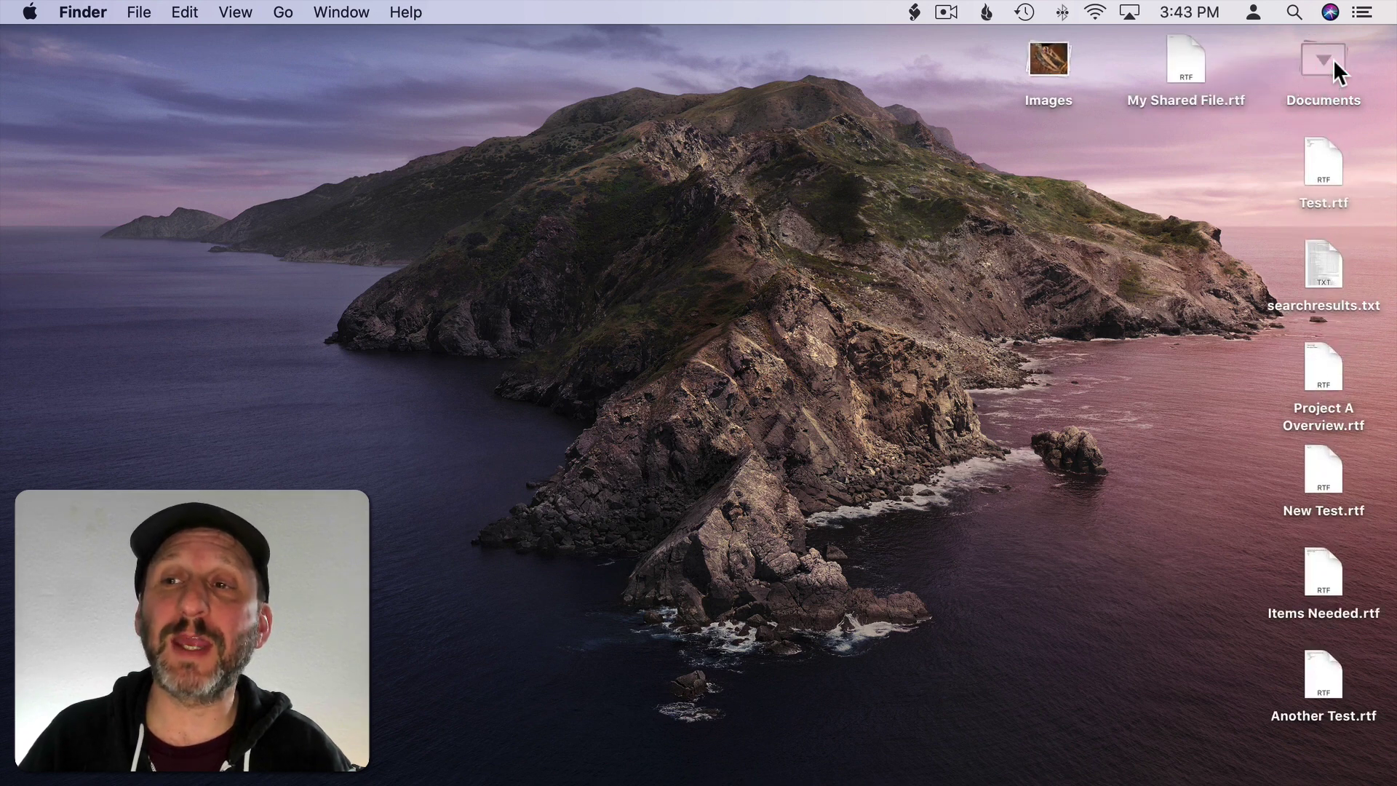
click(1333, 59)
click(1314, 161)
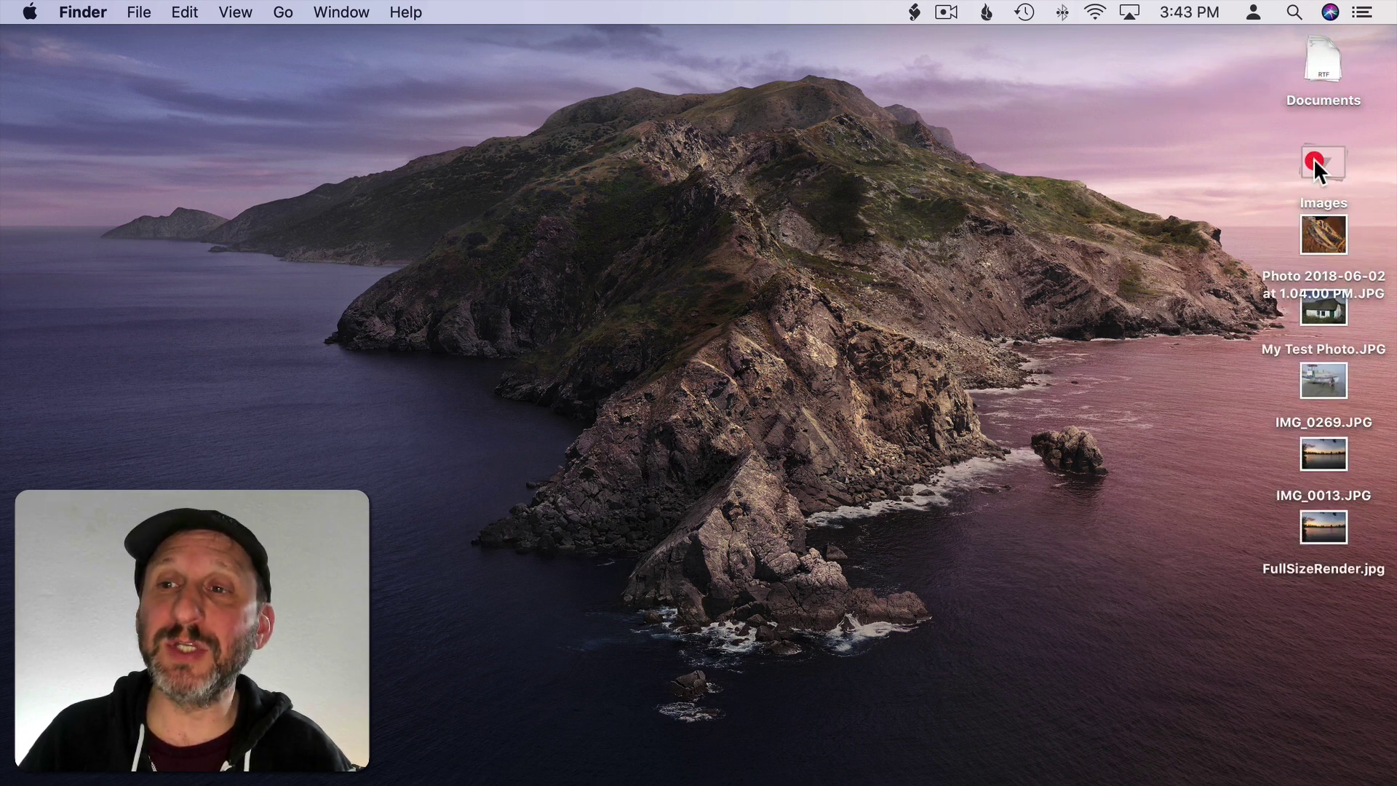
click(1314, 161)
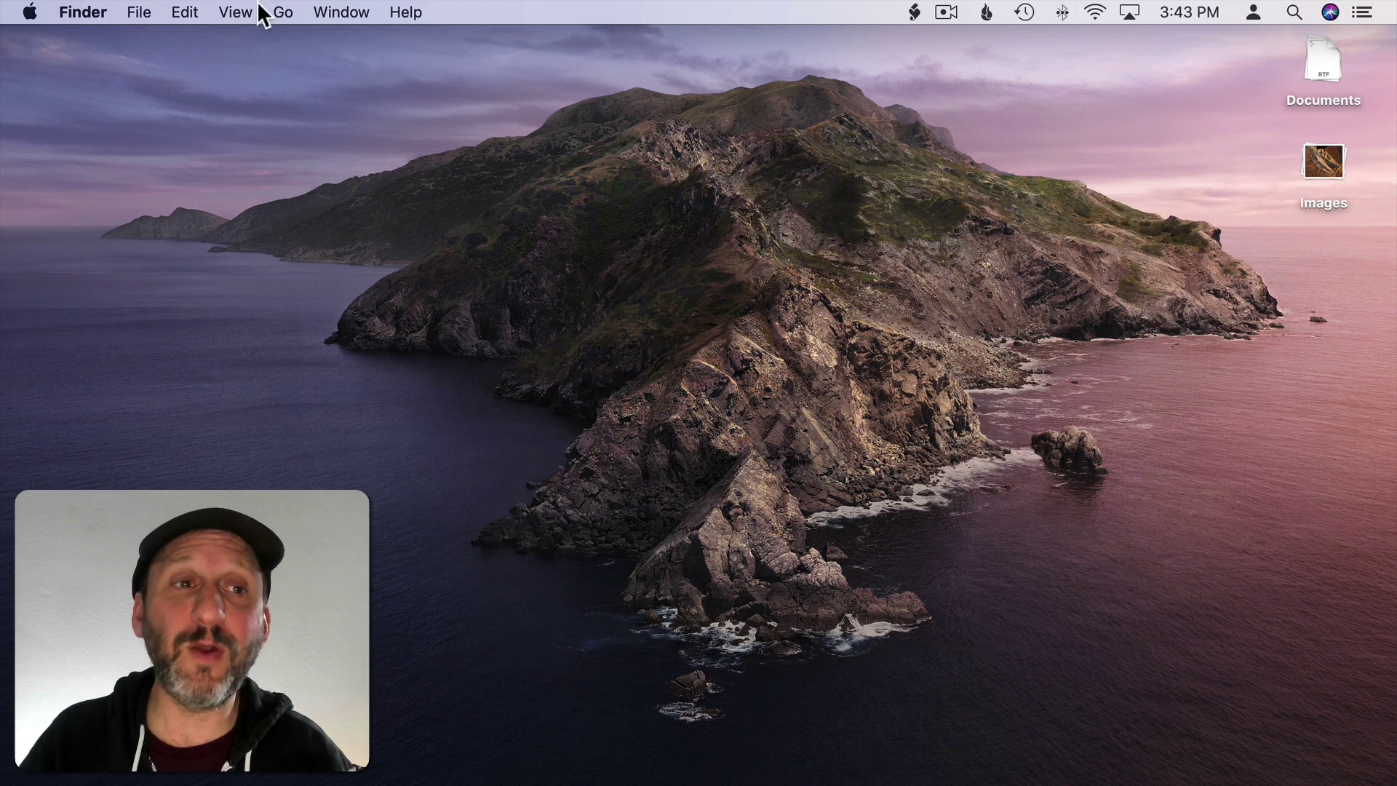
click(235, 12)
click(268, 136)
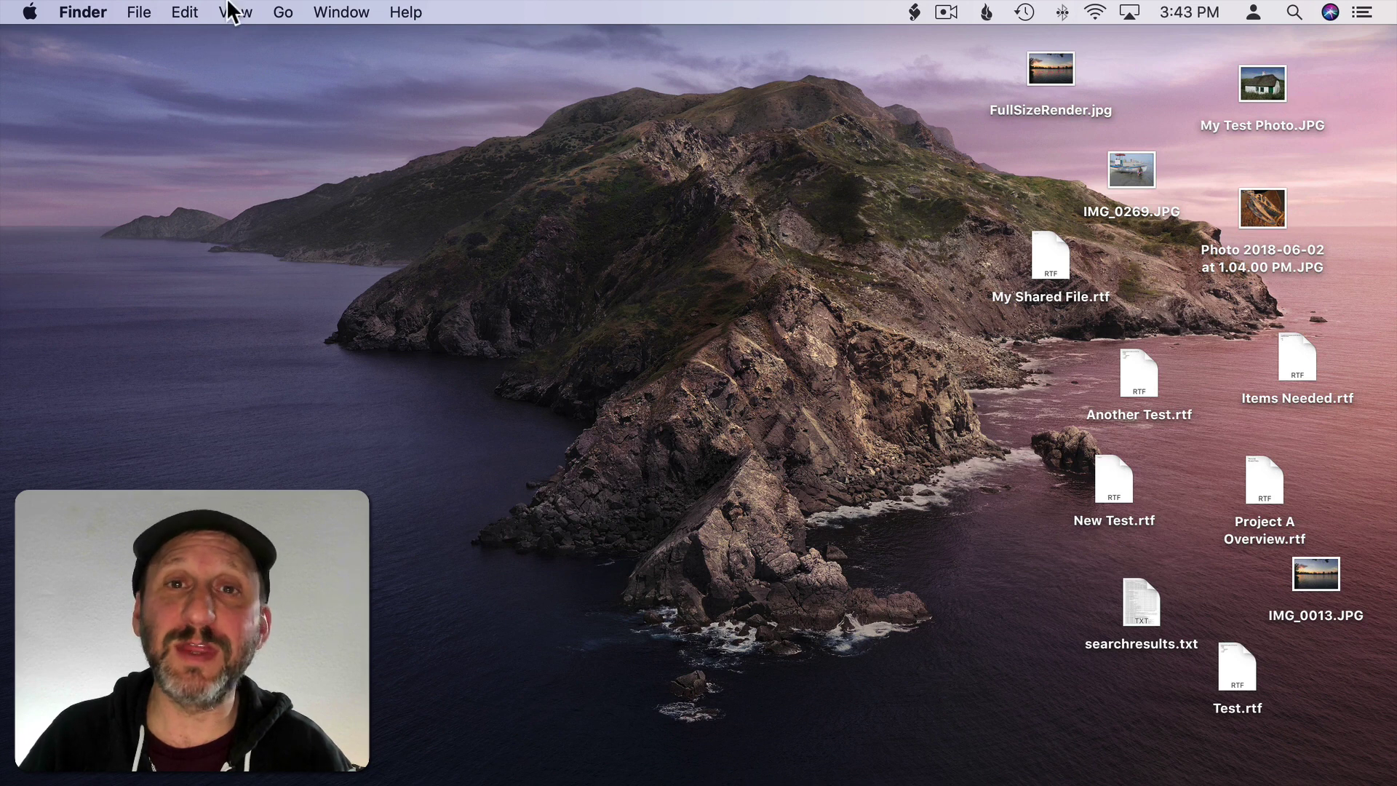
click(233, 13)
click(254, 133)
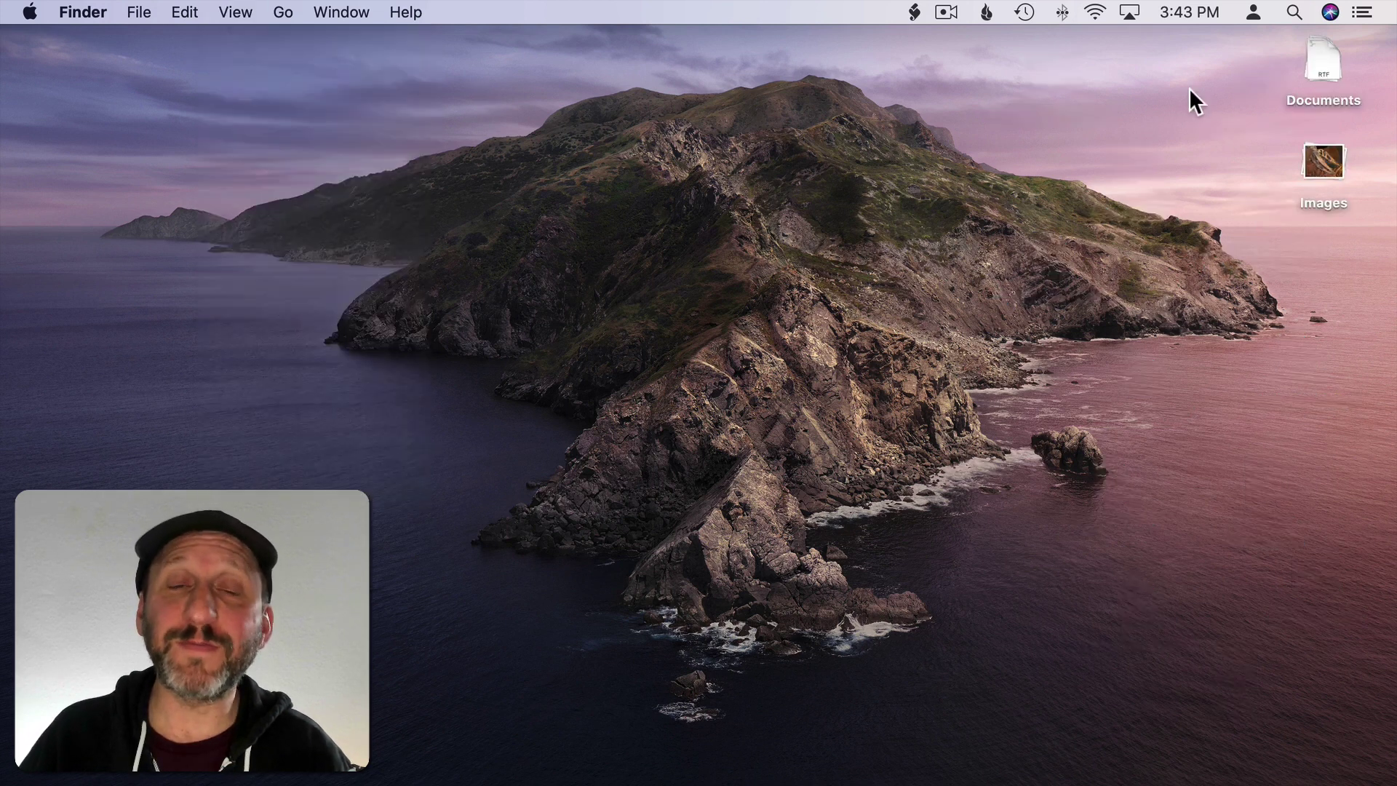
click(1326, 56)
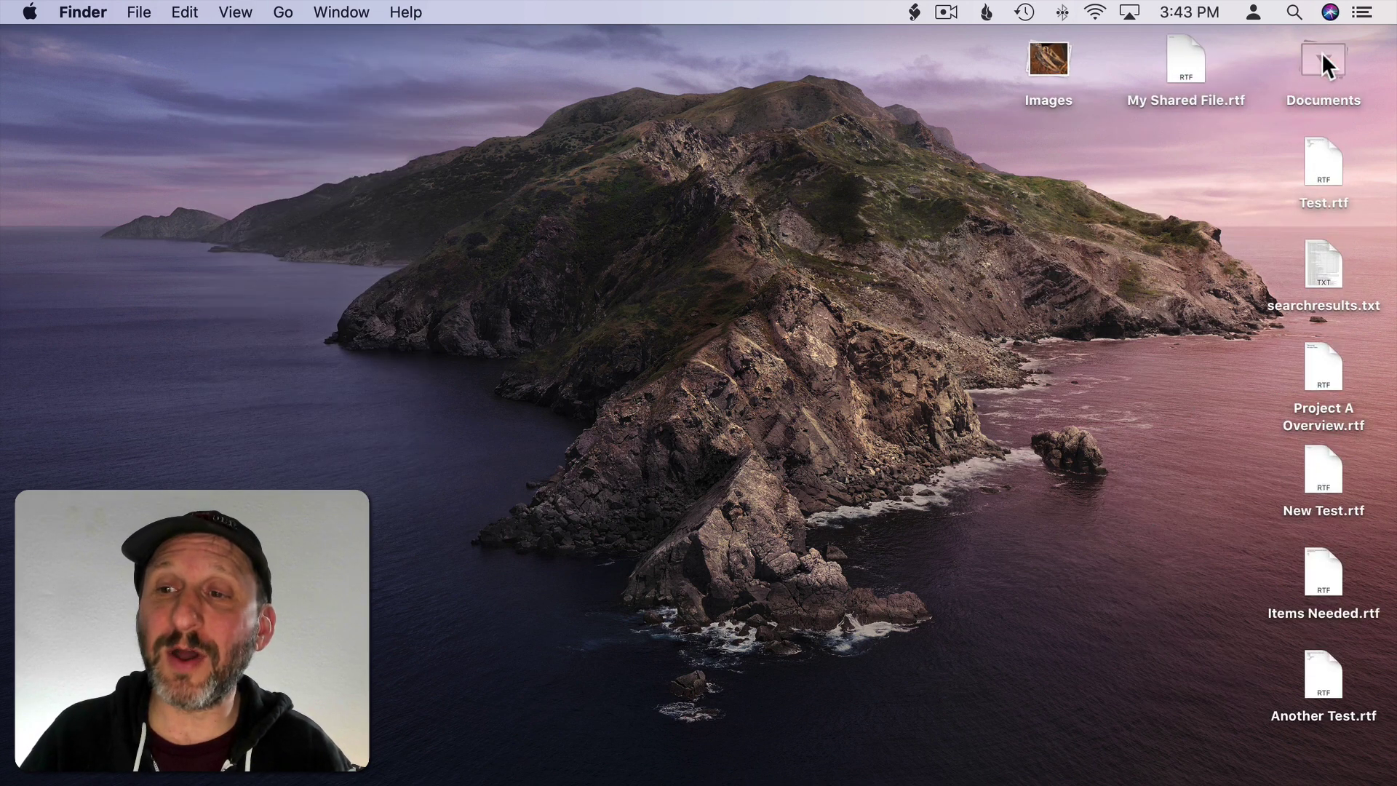
click(1317, 460)
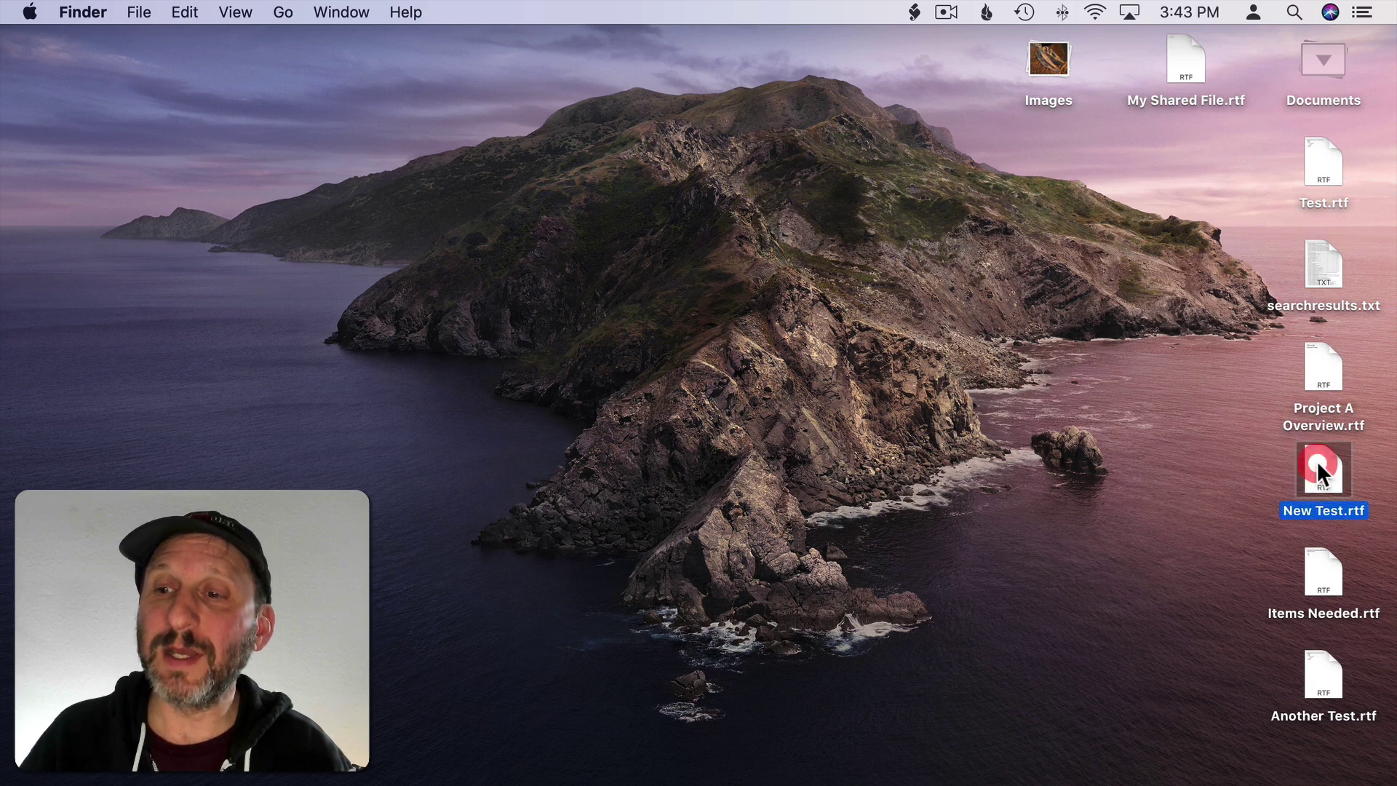
mouse_move(1311, 456)
mouse_down()
mouse_move(979, 475)
mouse_move(1324, 452)
mouse_up()
click(1324, 462)
double_click(1324, 461)
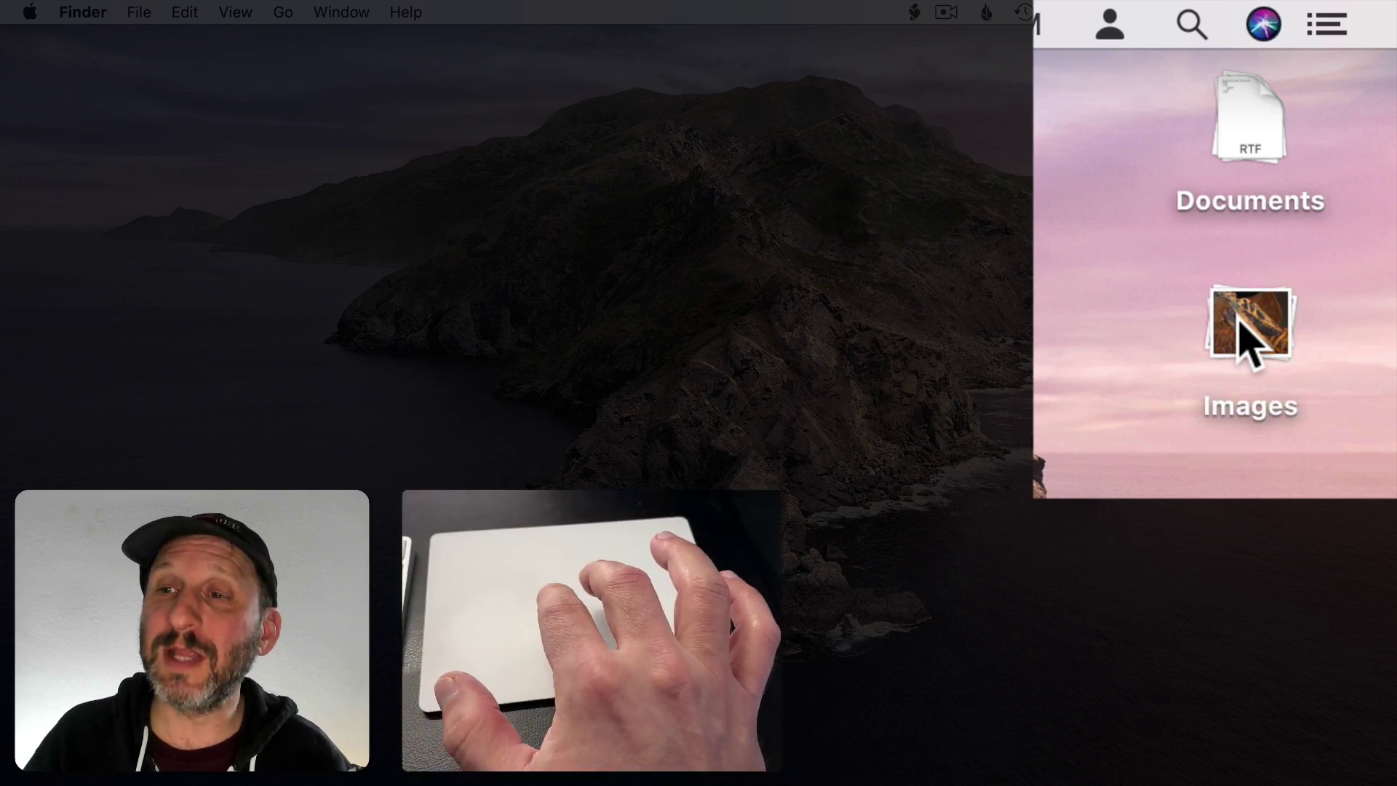
- Scrub through the Images stack previews and open IMG_0013.JPG in Preview
scroll(1239, 324, right, 5)
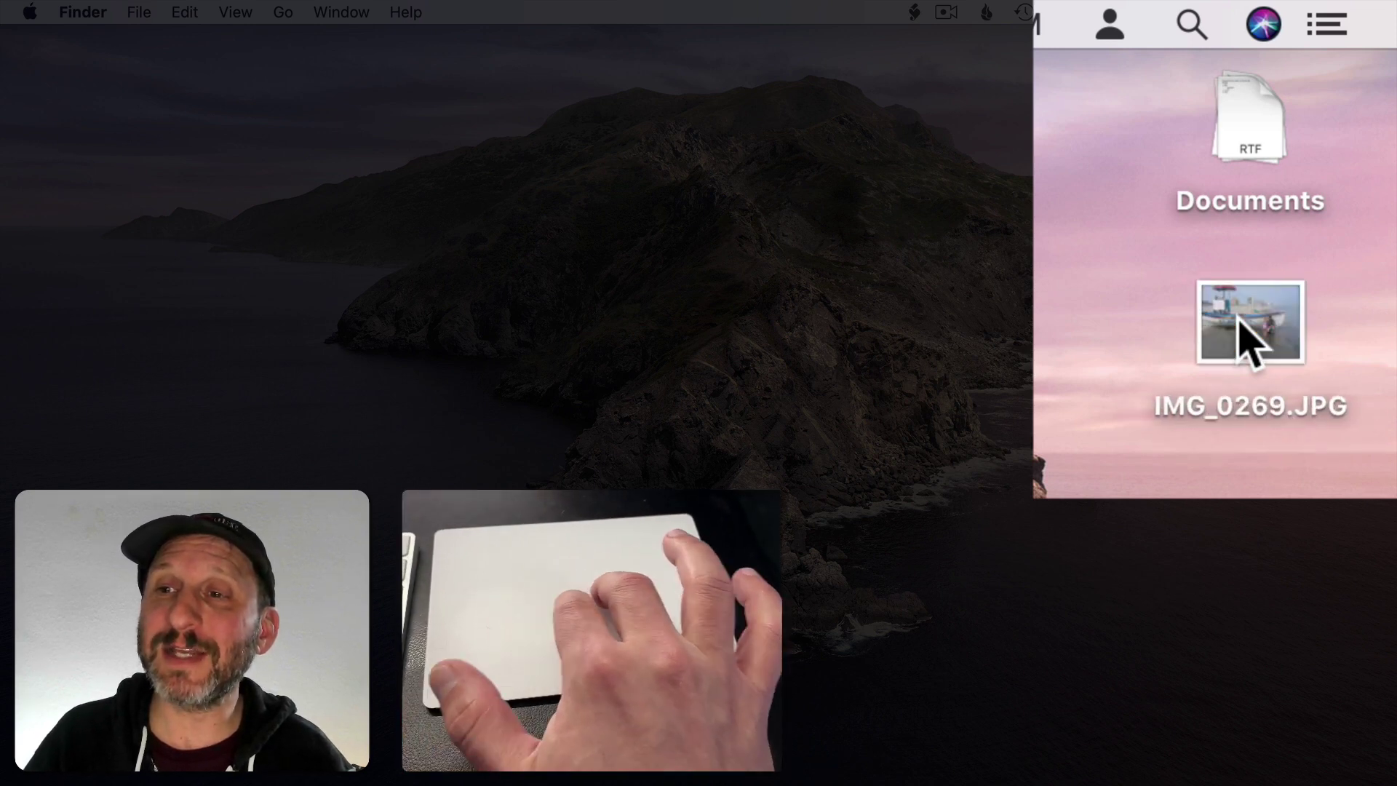
scroll(1250, 350, left, 2)
scroll(1250, 350, right, 3)
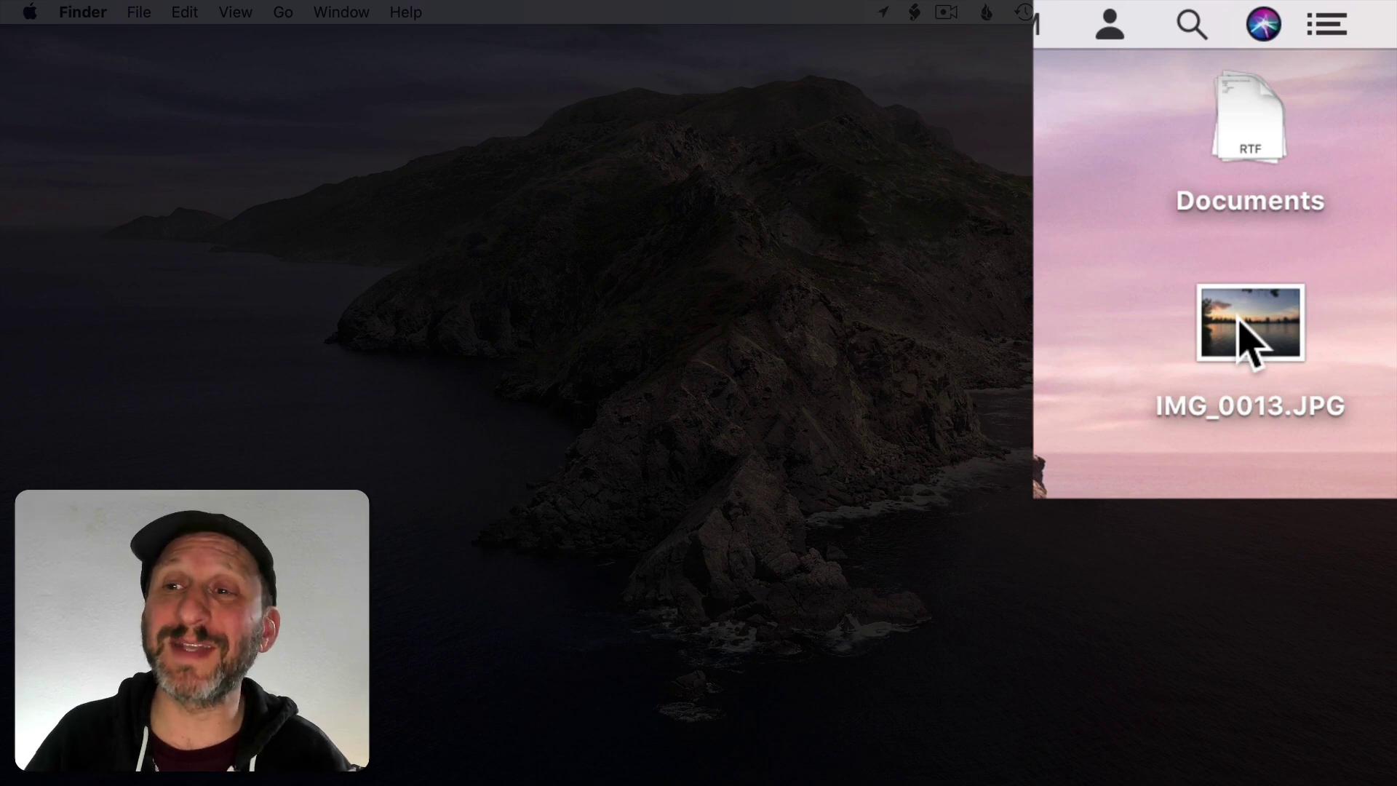
double_click(1320, 163)
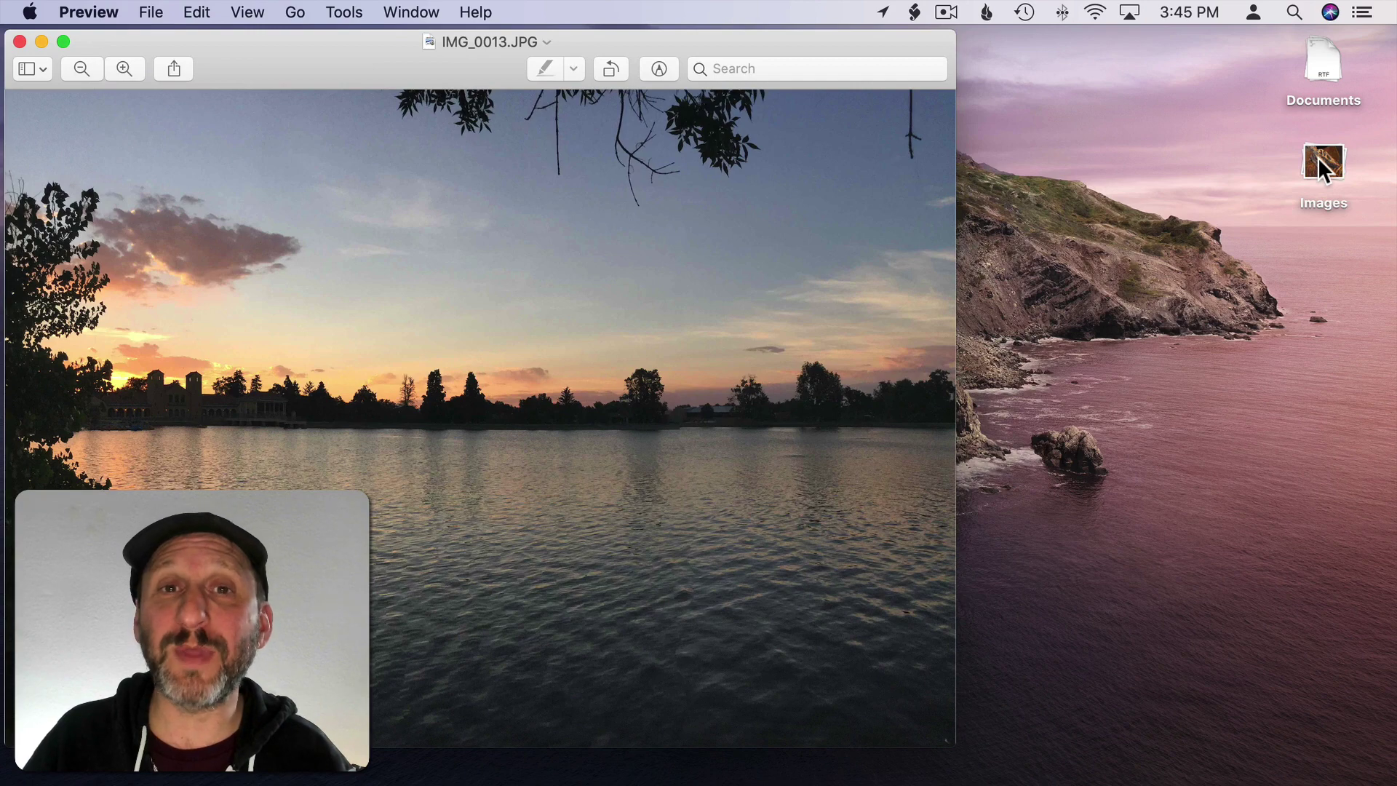
- Close the IMG_0013.JPG Preview window, then expand and collapse the Images stack
click(20, 41)
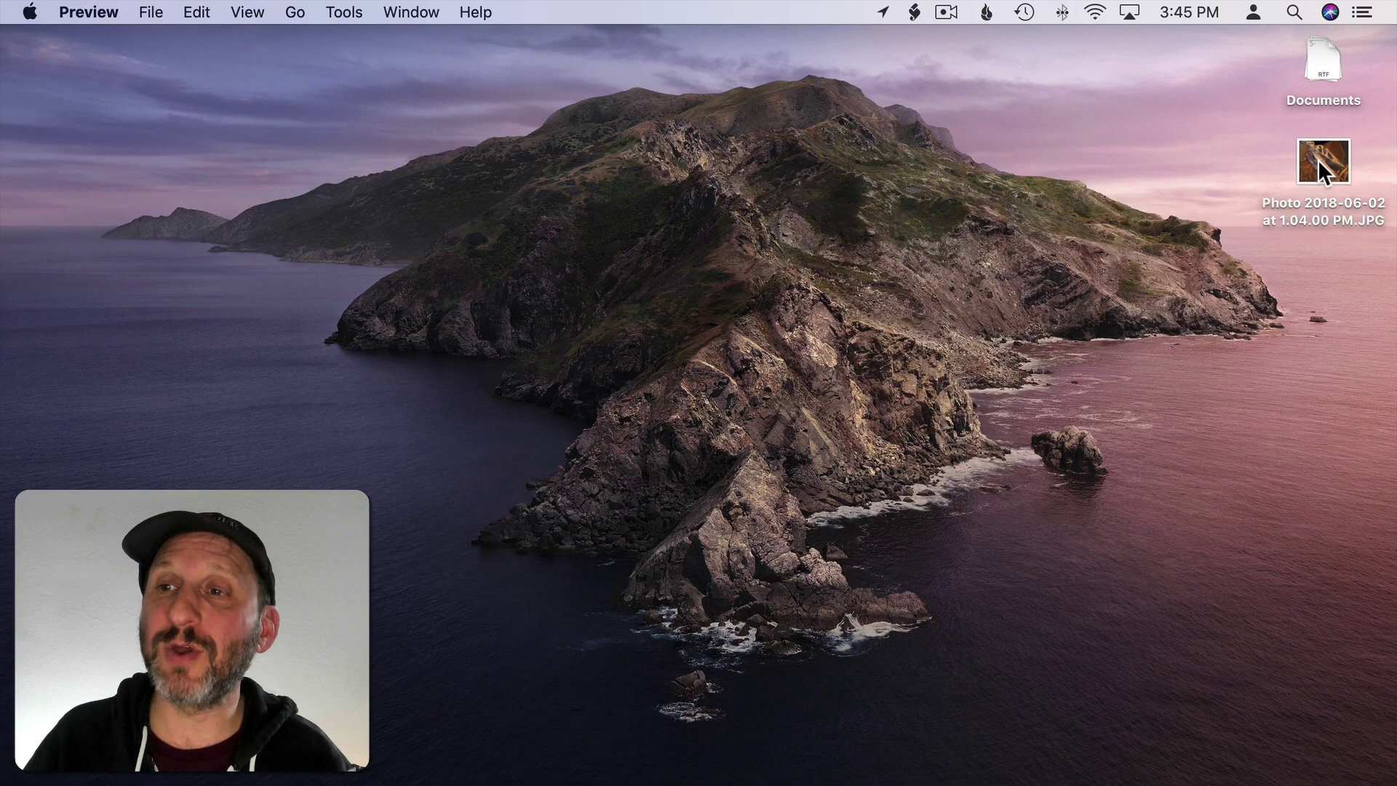
mouse_move(1329, 158)
mouse_down()
mouse_move(915, 534)
mouse_move(1386, 236)
mouse_move(1372, 174)
mouse_move(1328, 158)
mouse_up()
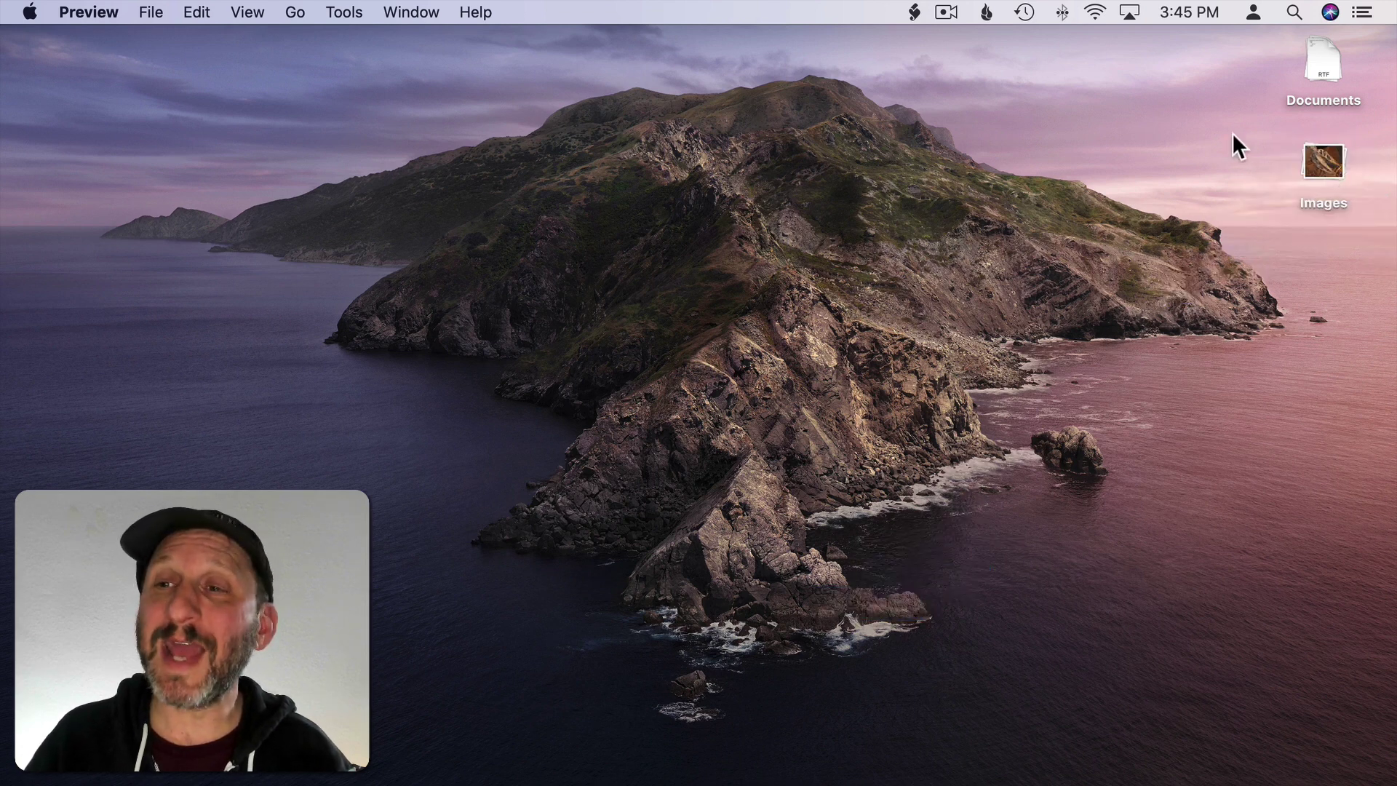
click(1325, 149)
click(1325, 149)
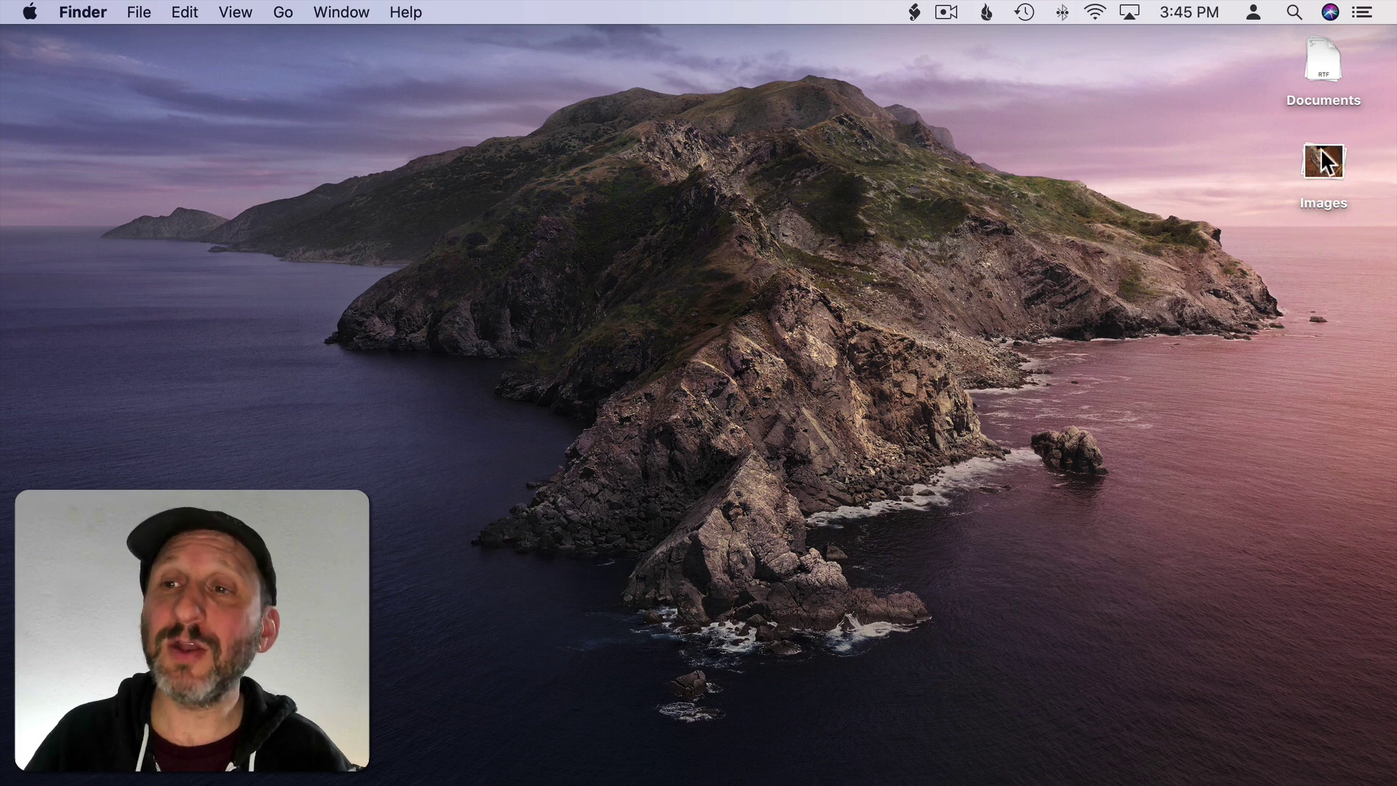
- Show the desktop's View Options window, with stacks by Kind and 48×48 icons
click(231, 13)
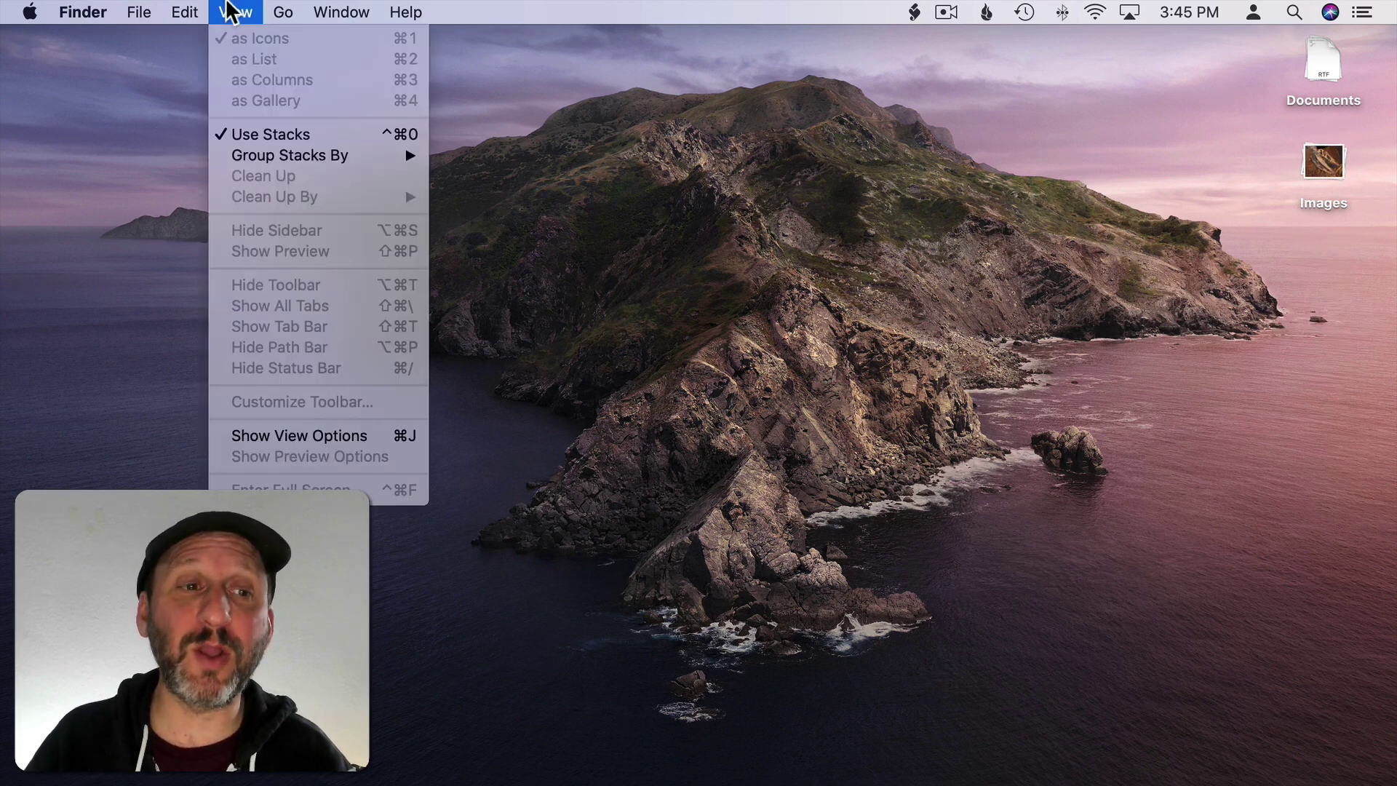
click(296, 435)
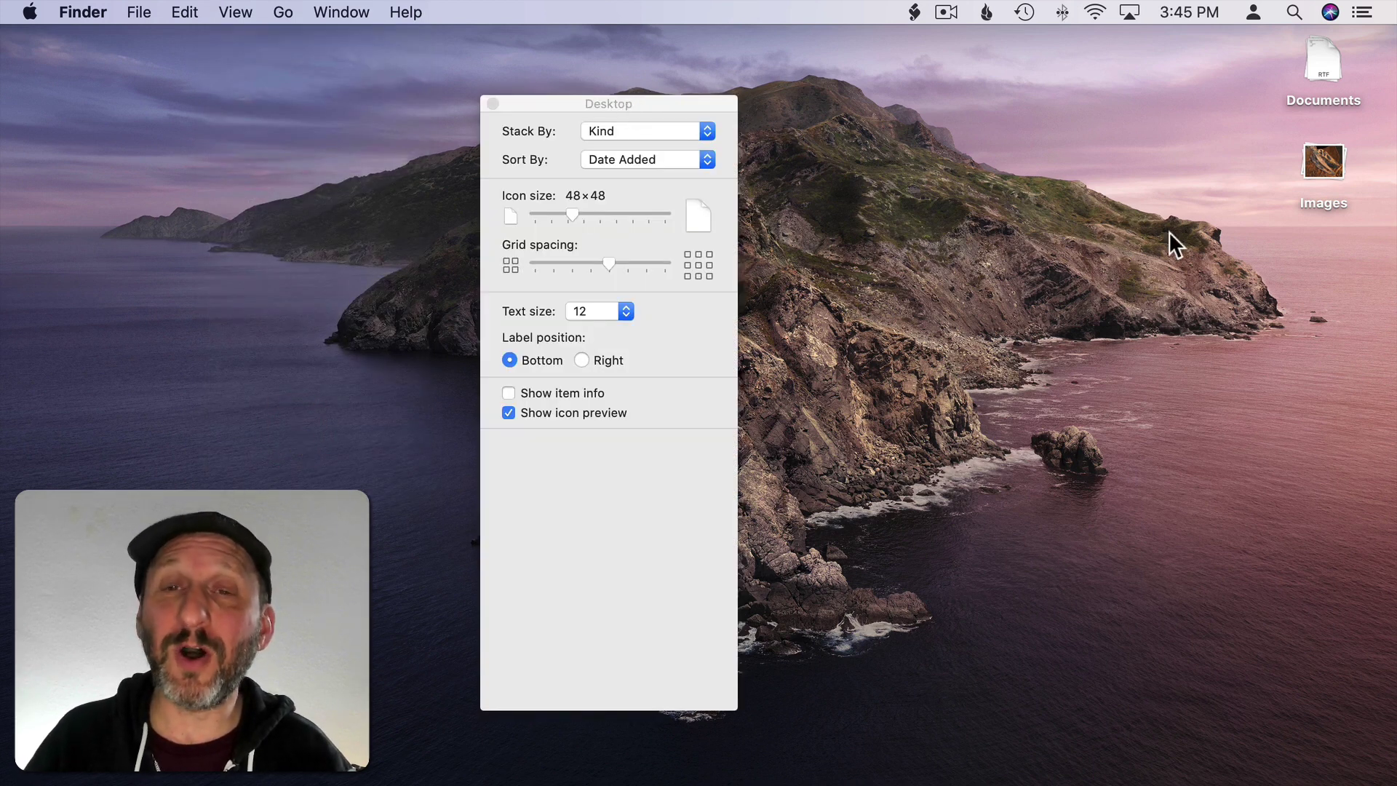
- Keep icon labels at Bottom and turn on Show item info for the stacks
click(582, 358)
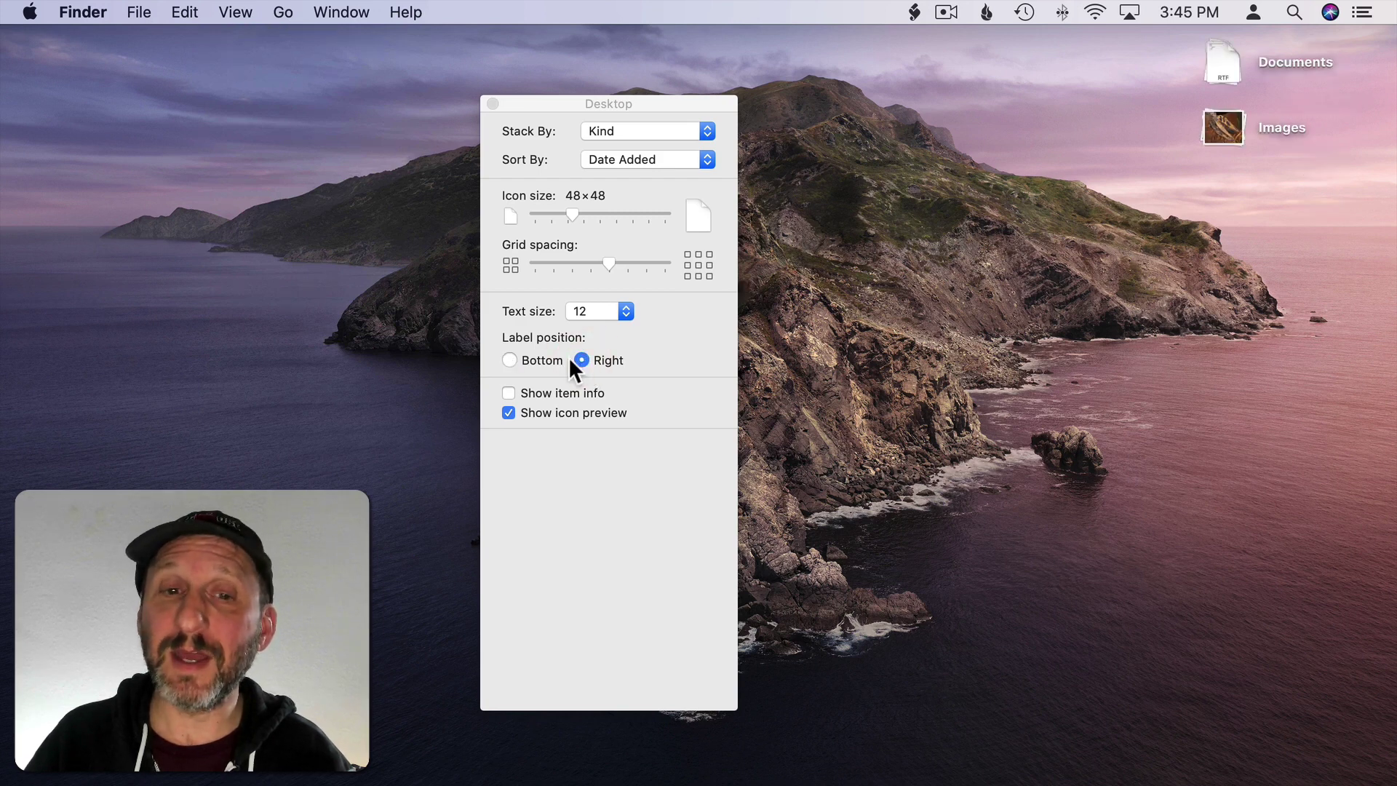
click(509, 359)
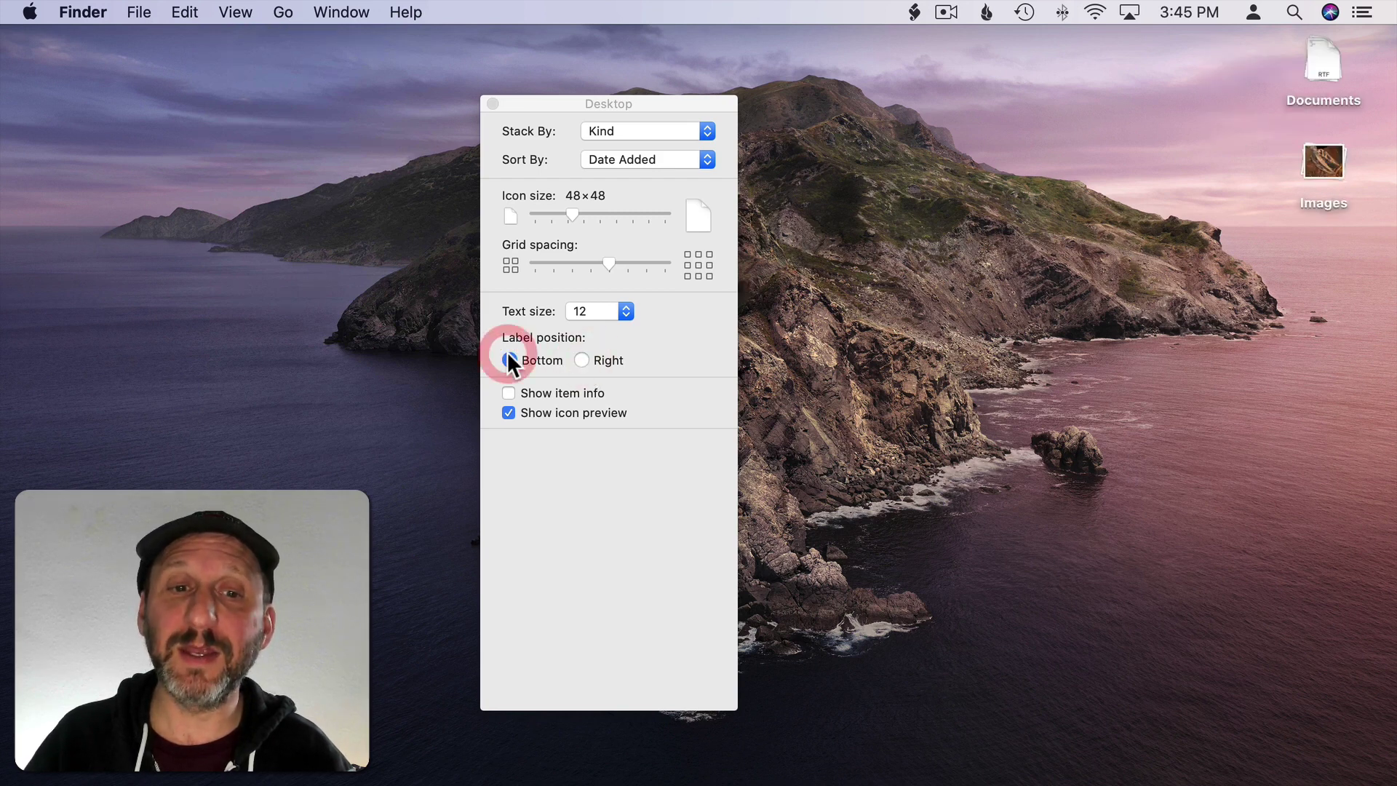
click(507, 391)
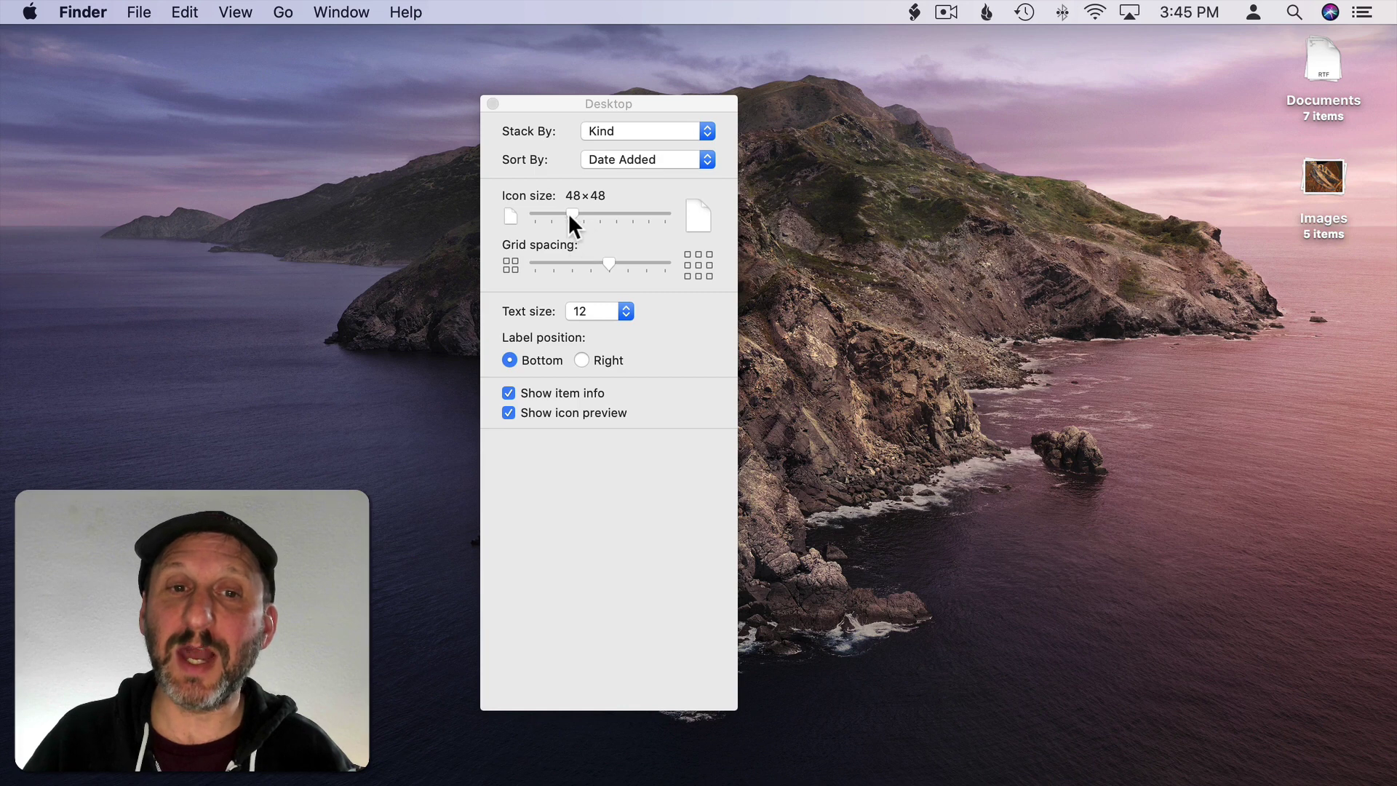
- Enlarge the desktop icon size to about 80×80
mouse_move(569, 214)
mouse_down()
mouse_move(643, 215)
mouse_move(574, 217)
mouse_up()
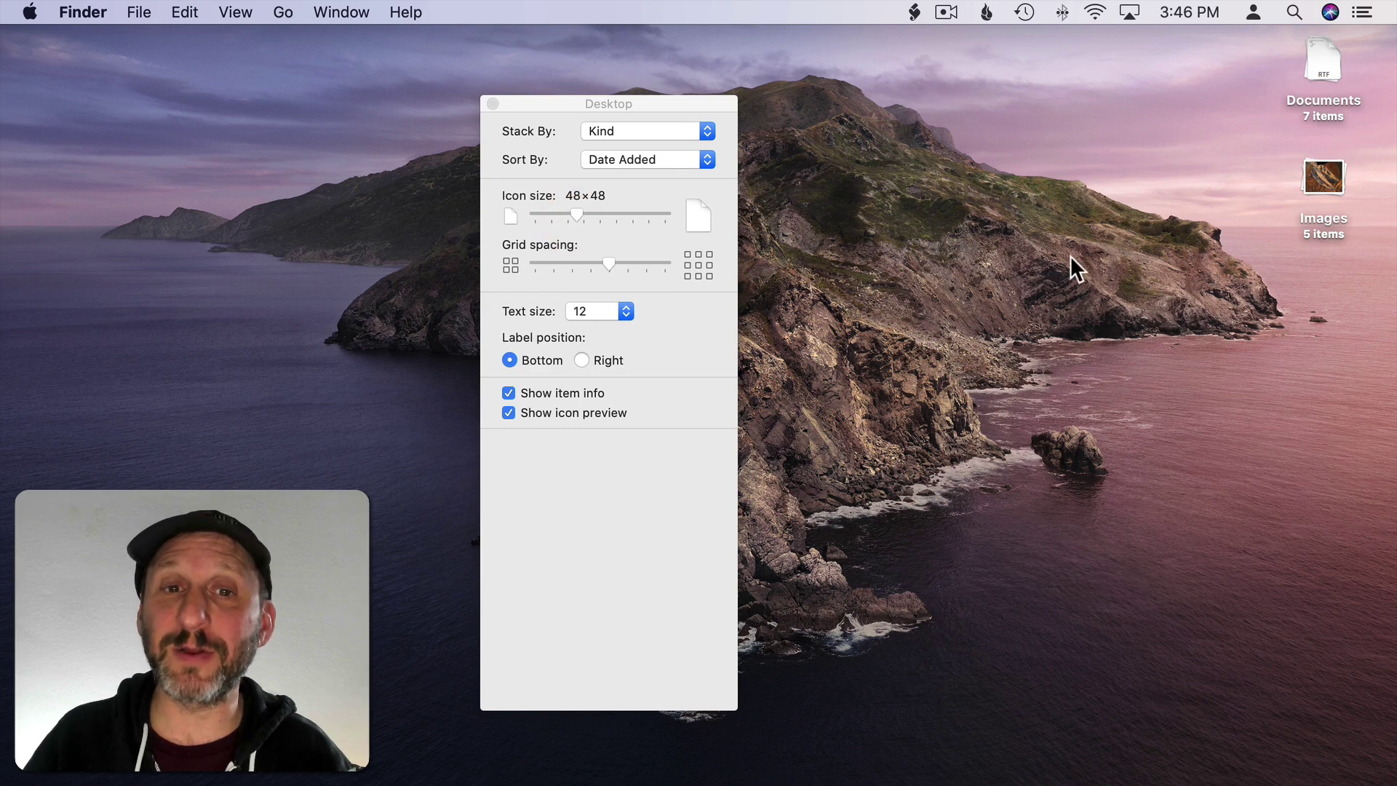
drag(577, 214, 614, 211)
mouse_move(1334, 231)
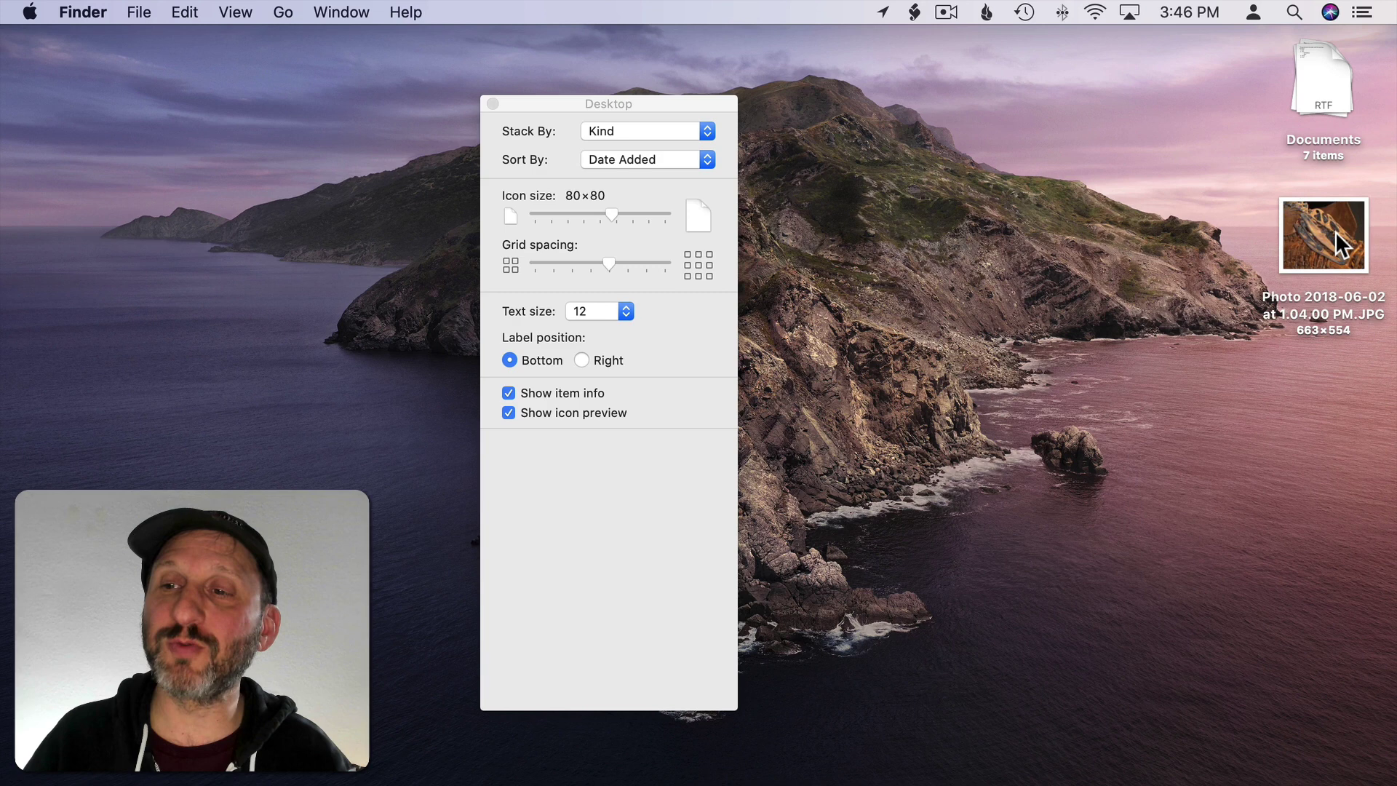